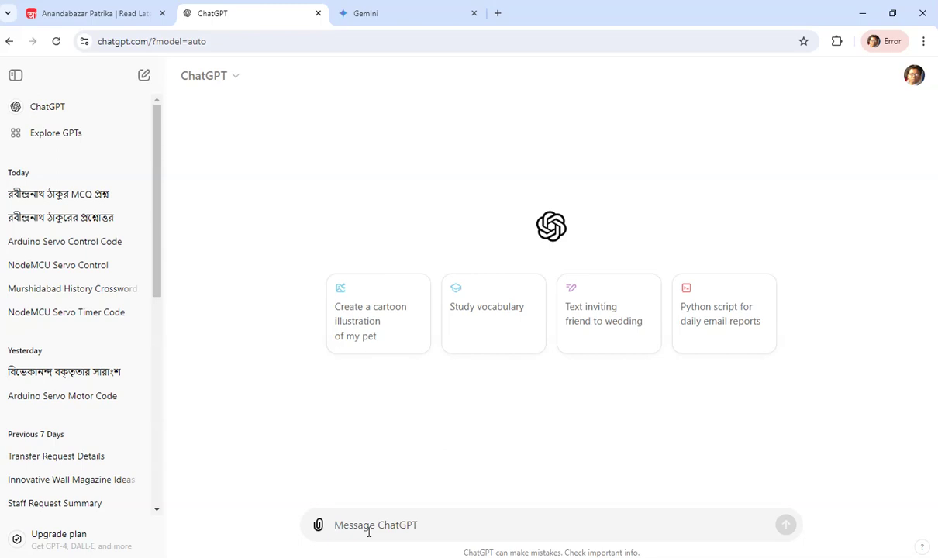
Step: Write the prompt "make 10 mcq questions in bengali west bengal dialect on the topic history."
{"action": "type", "text": "make 10 mcq questions"}
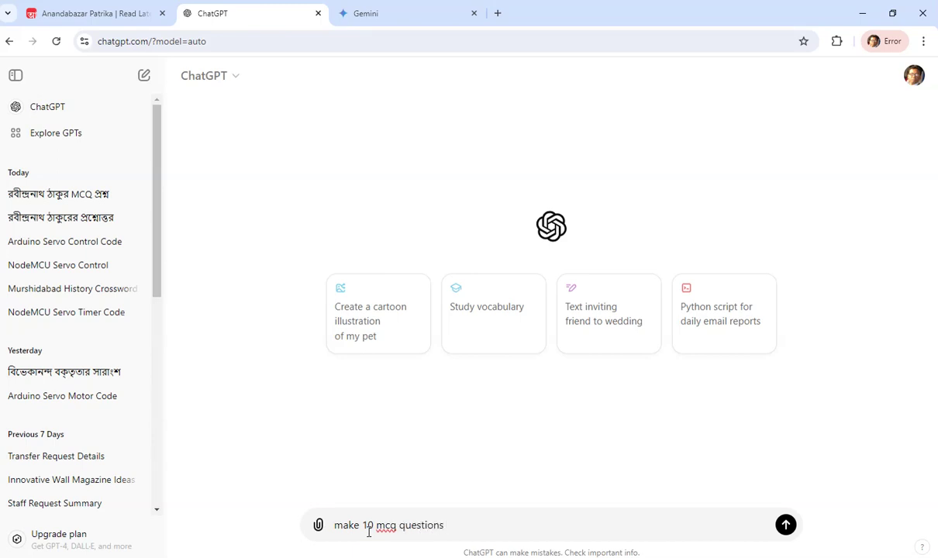
{"action": "type", "text": " in bengali west beng"}
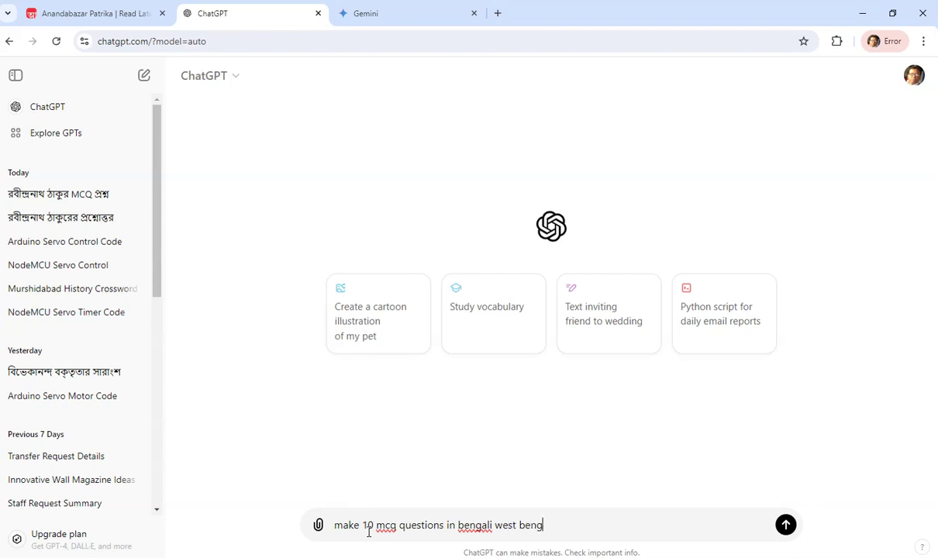
{"action": "type", "text": "al dialect on the topic history"}
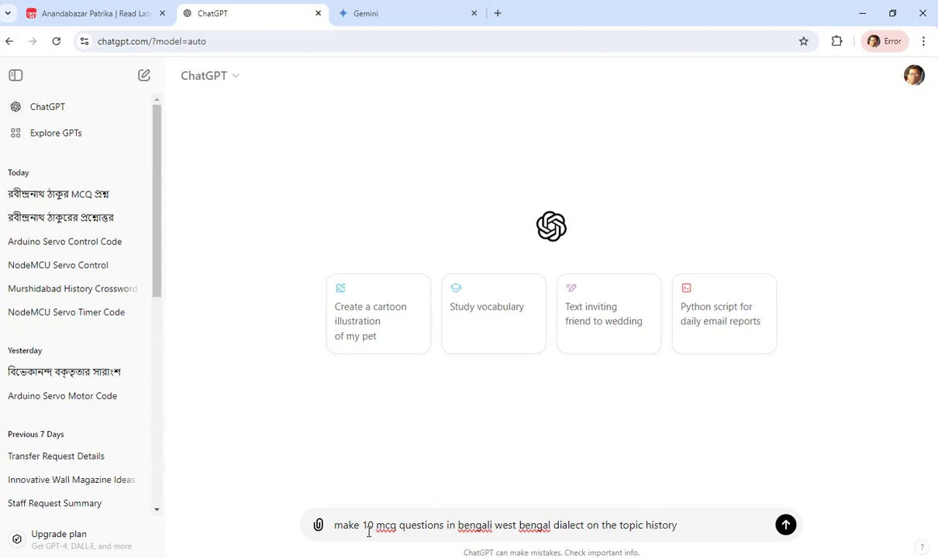
{"action": "key", "text": "BackSpace"}
{"action": "key", "text": "BackSpace"}
{"action": "key", "text": "BackSpace"}
{"action": "key", "text": "BackSpace"}
{"action": "key", "text": "BackSpace"}
{"action": "key", "text": "BackSpace"}
{"action": "left_click", "coordinate": [585, 527]}
{"action": "key", "text": "BackSpace"}
Step: Insert "formal" before "bengali" in the history question prompt and submit it
{"action": "left_click", "coordinate": [457, 525]}
{"action": "type", "text": "formali"}
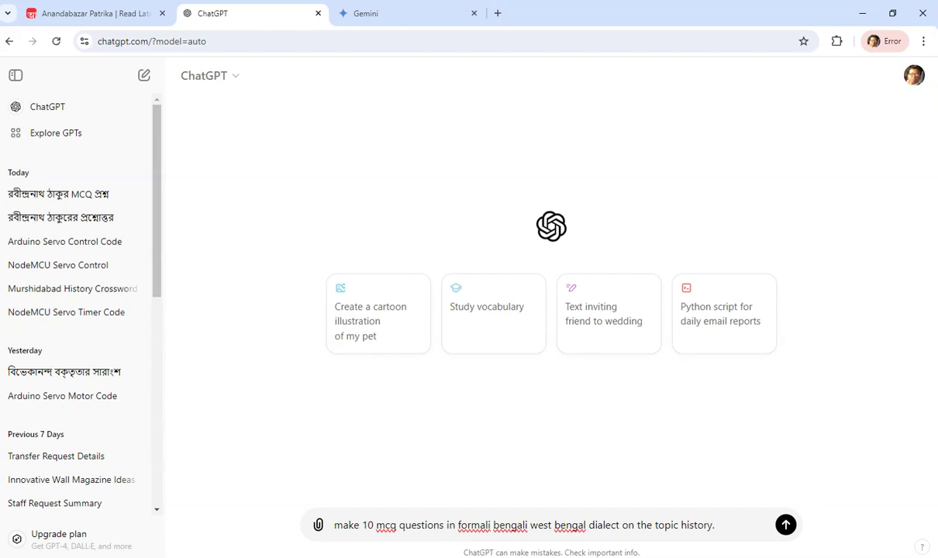
{"action": "key", "text": "BackSpace"}
{"action": "key", "text": "BackSpace"}
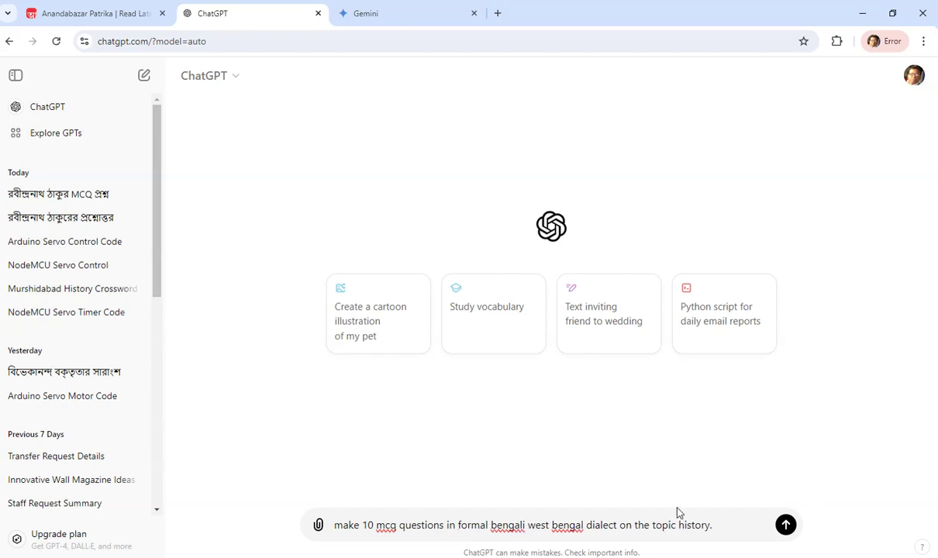
{"action": "left_click", "coordinate": [740, 526]}
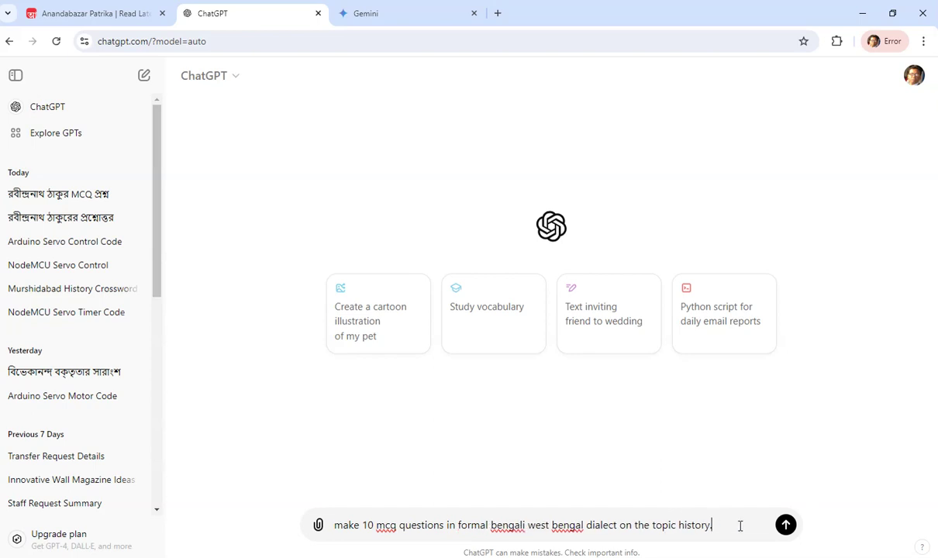
{"action": "left_click", "coordinate": [784, 527]}
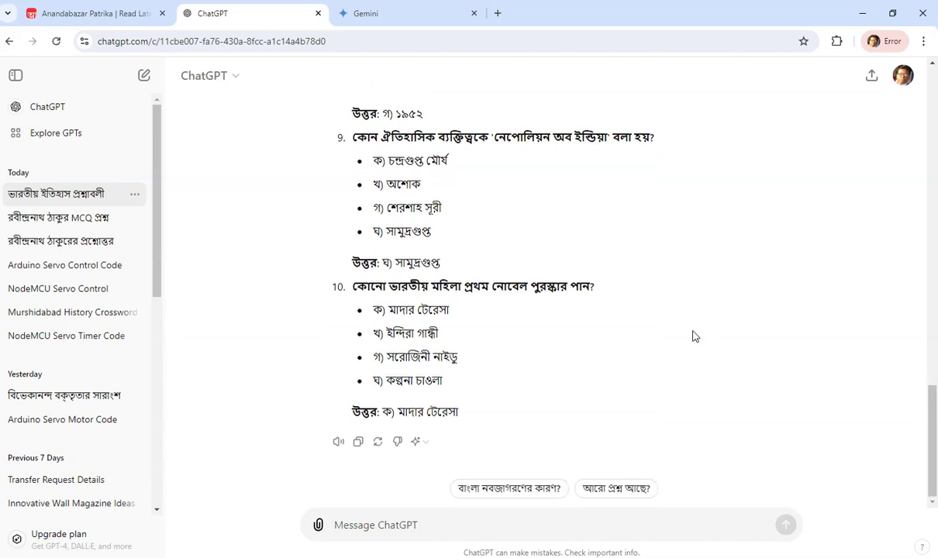
Step: Send the follow-up prompt "now do the same for the topic rabindranath tagore"
{"action": "type", "text": "now do the"}
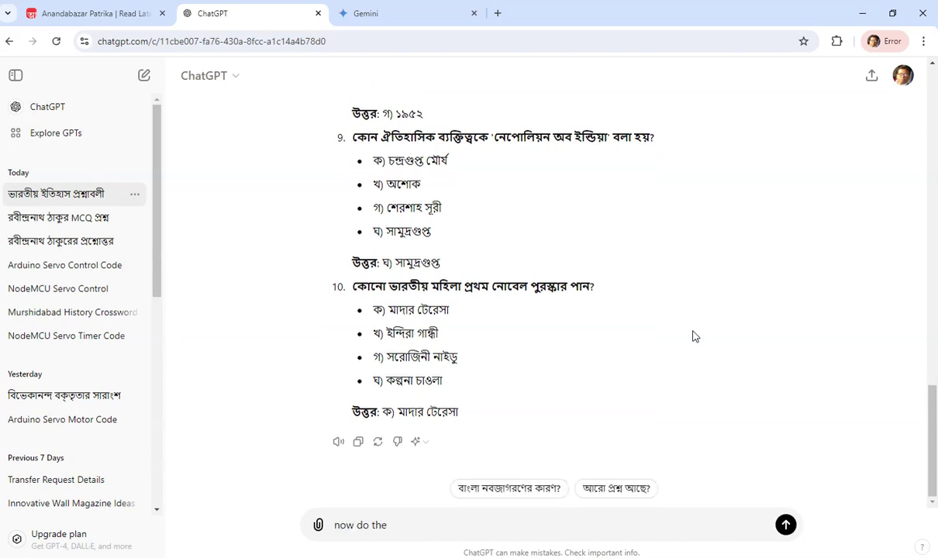
{"action": "type", "text": " same for the topic rab"}
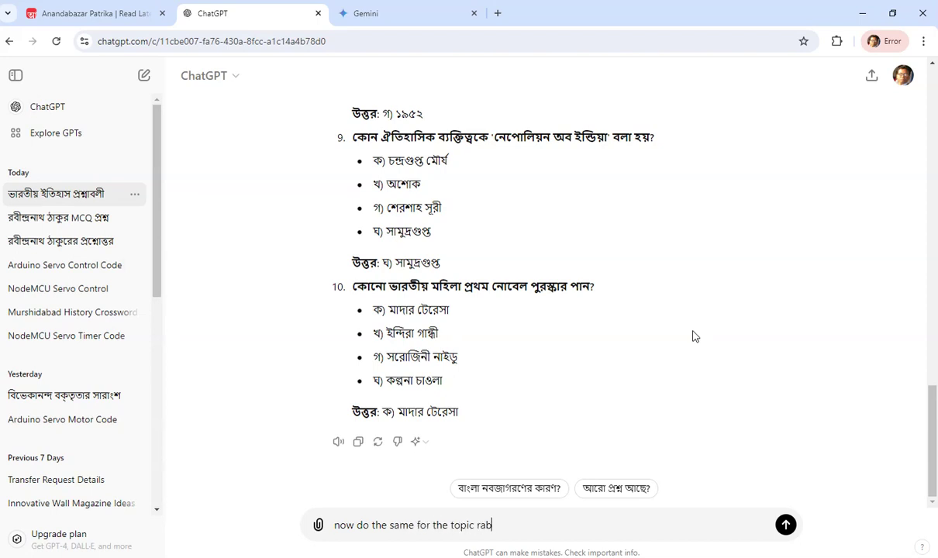
{"action": "type", "text": "indranath t"}
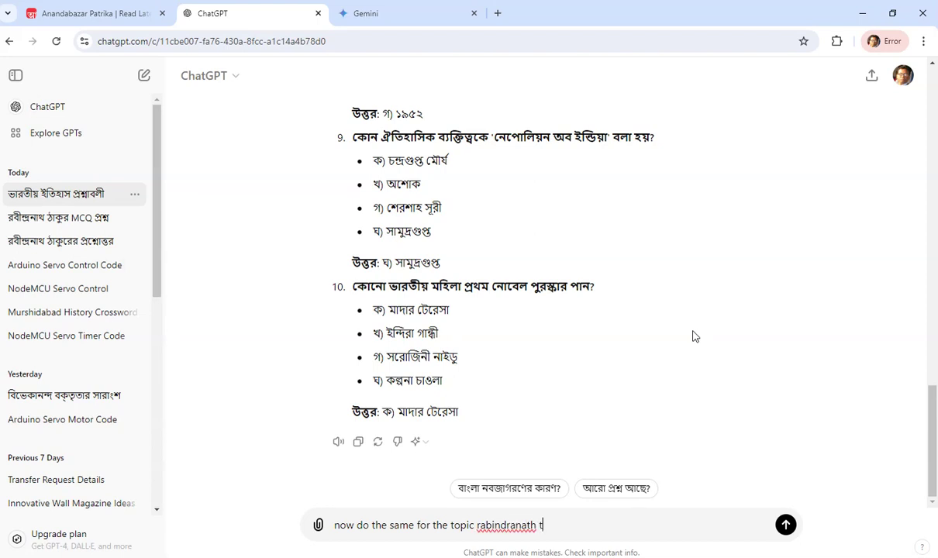
{"action": "type", "text": "agore"}
{"action": "key", "text": "Return"}
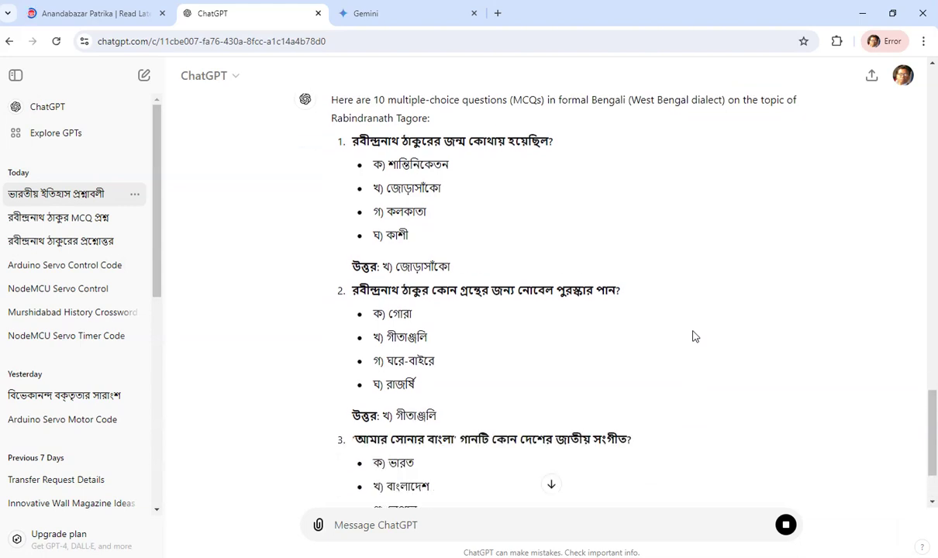
Step: Send the follow-up prompt "do the same for the topic biology"
{"action": "scroll", "coordinate": [687, 356], "scroll_direction": "down", "scroll_amount": 3}
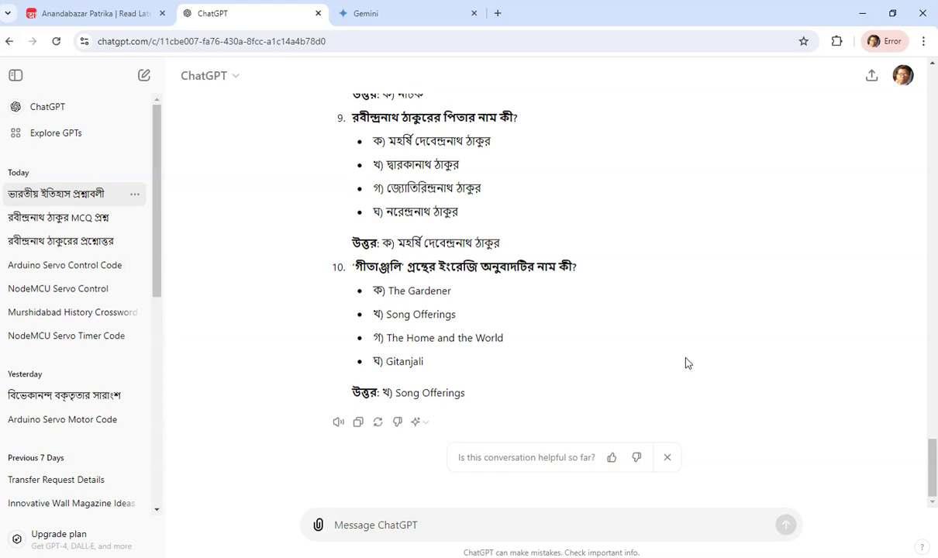
{"action": "type", "text": "make th"}
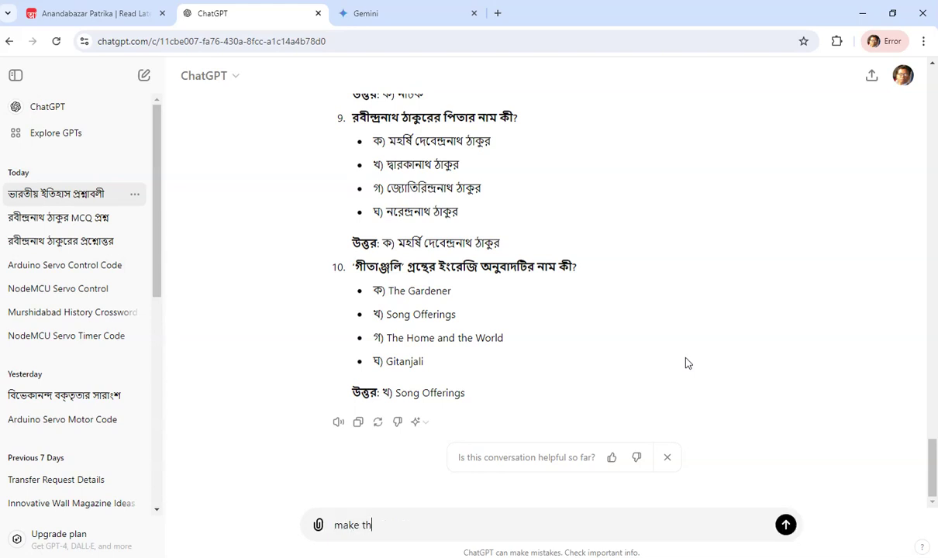
{"action": "type", "text": "e"}
{"action": "key", "text": "BackSpace"}
{"action": "key", "text": "BackSpace"}
{"action": "key", "text": "BackSpace"}
{"action": "key", "text": "BackSpace"}
{"action": "type", "text": "do the same for the topic "}
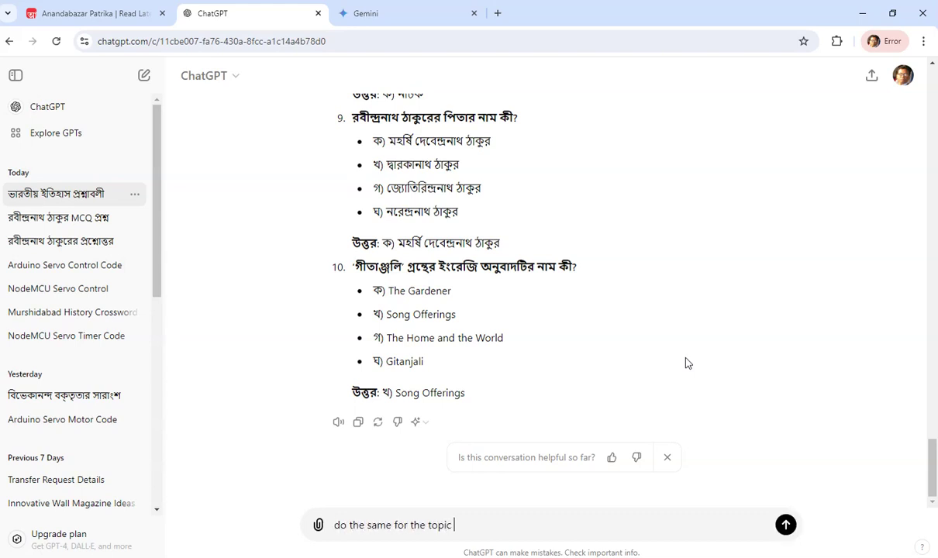
{"action": "type", "text": "biology"}
{"action": "key", "text": "Return"}
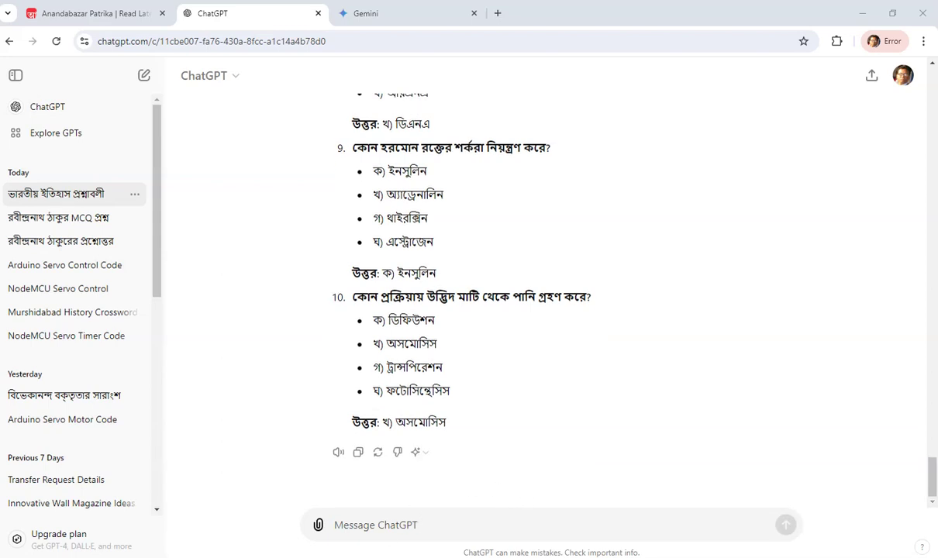
{"action": "mouse_move", "coordinate": [562, 469]}
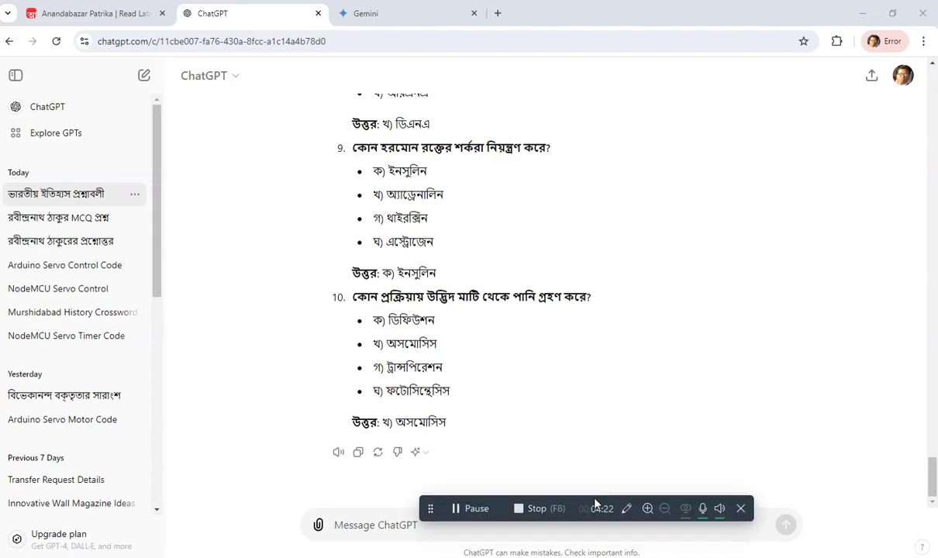